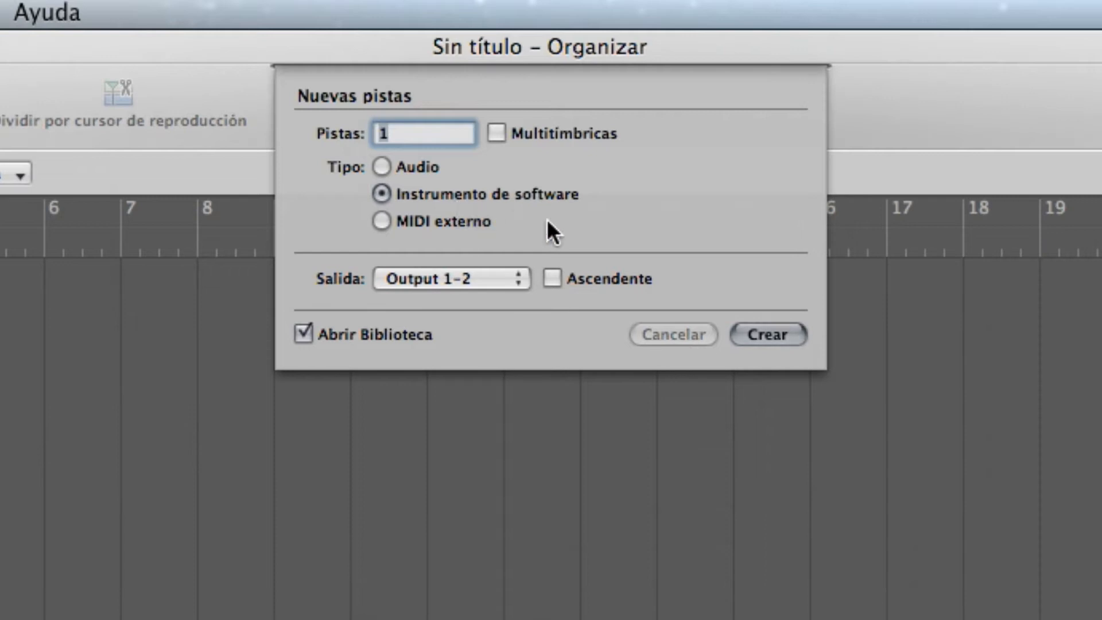
Create one software instrument track with the Steinway Piano Studio patch from 02 Acoustic Pianos, and hide the library
{"action": "left_click", "coordinate": [769, 337]}
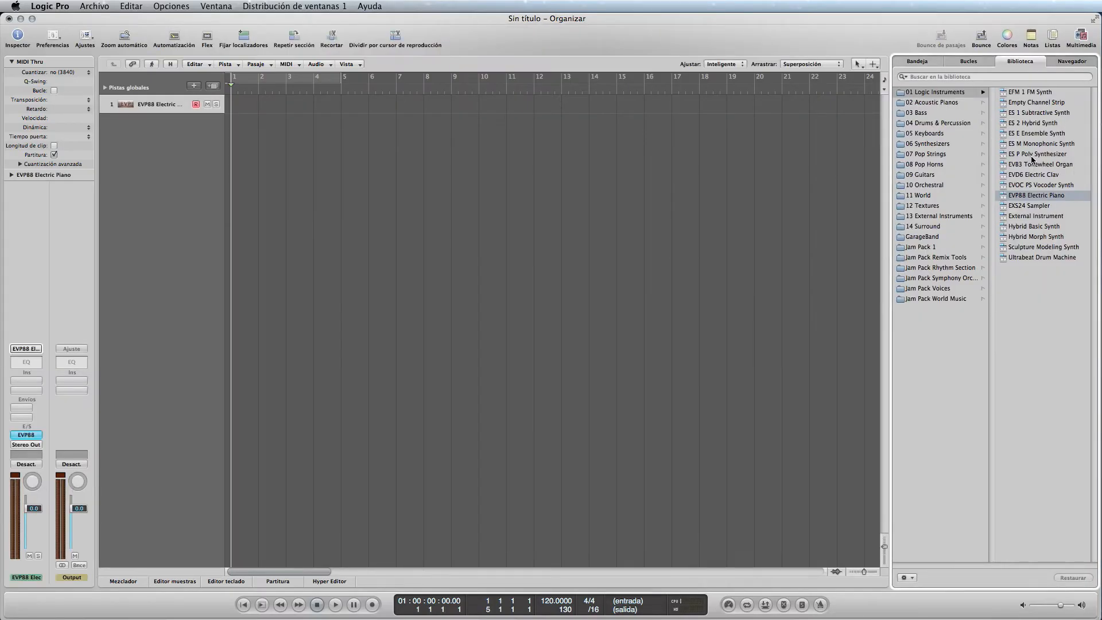
{"action": "left_click", "coordinate": [974, 105]}
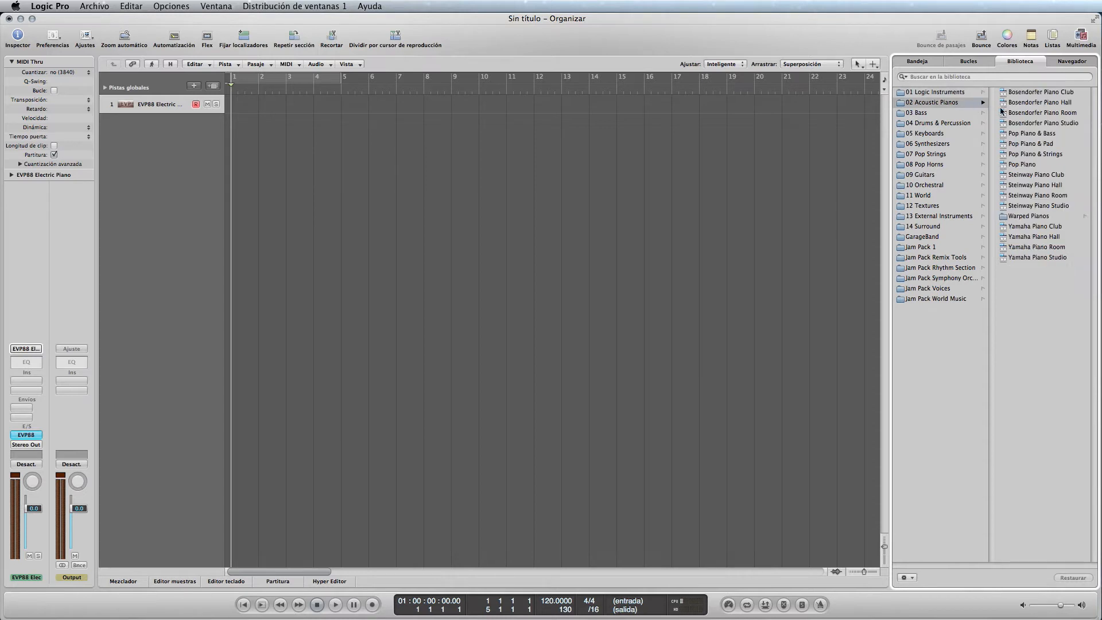
{"action": "left_click", "coordinate": [1040, 206]}
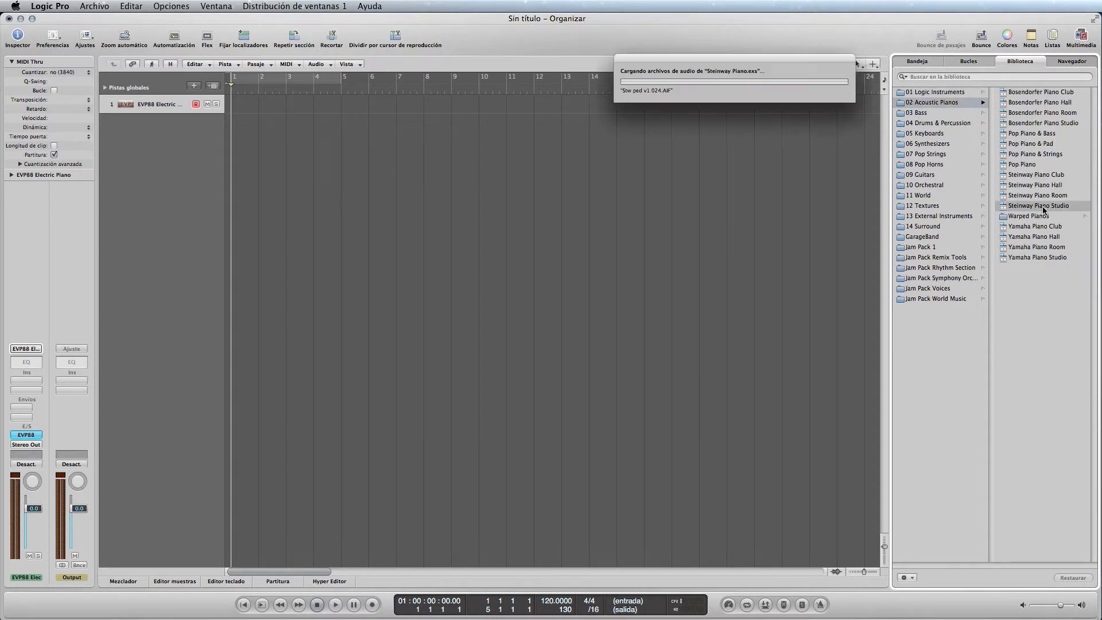
{"action": "scroll", "coordinate": [187, 154], "scroll_direction": "up", "scroll_amount": 6}
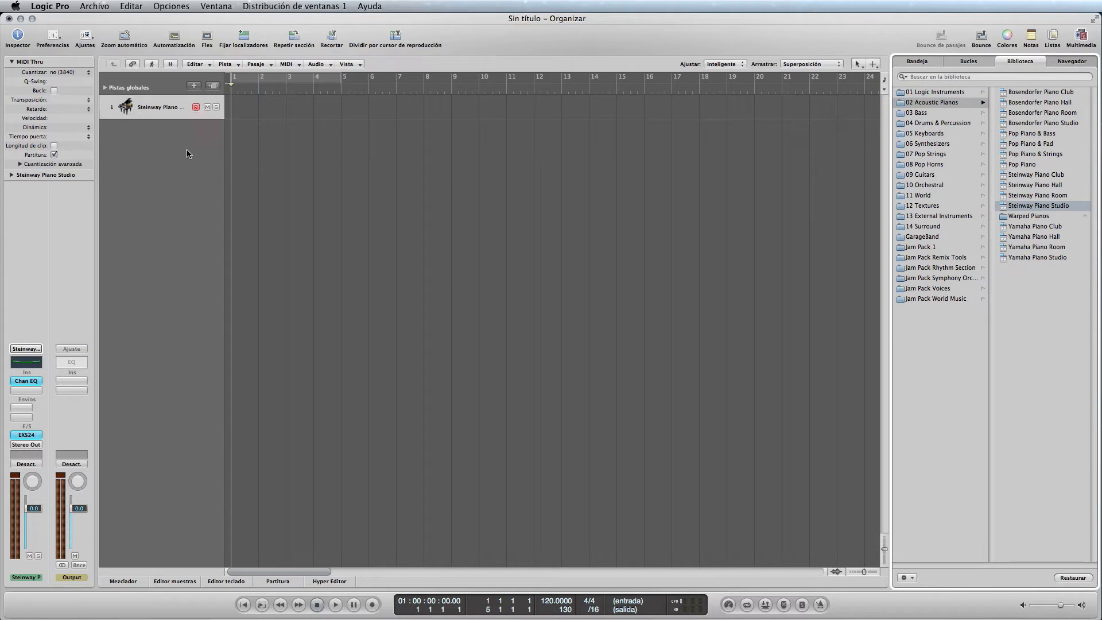
{"action": "scroll", "coordinate": [265, 140], "scroll_direction": "up", "scroll_amount": 3}
{"action": "scroll", "coordinate": [266, 140], "scroll_direction": "up", "scroll_amount": 2}
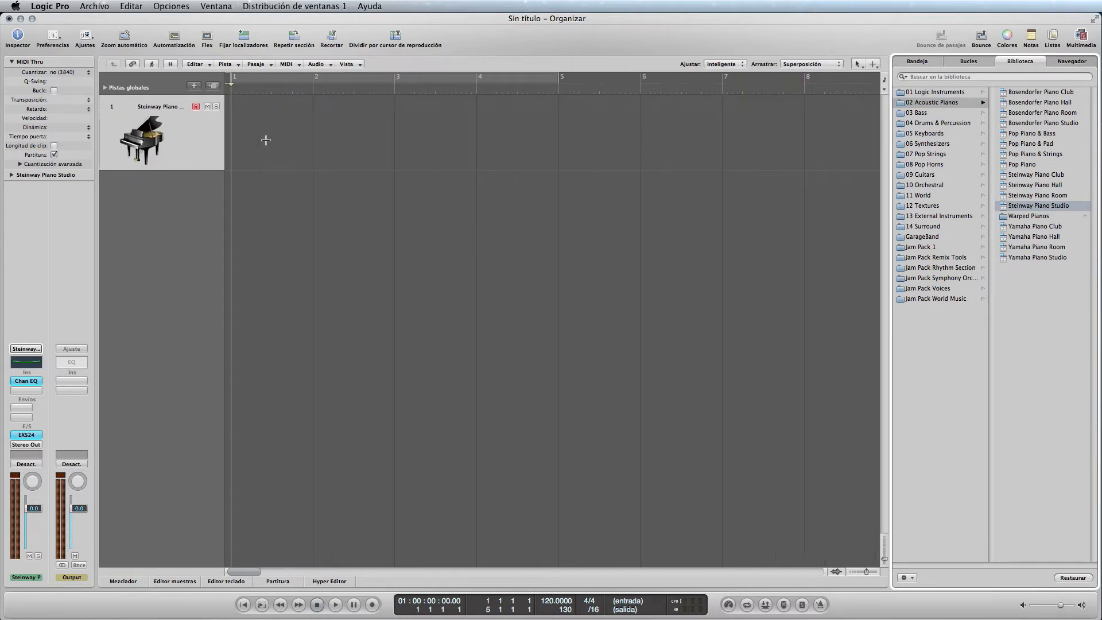
{"action": "key", "text": "y"}
Set the recording count-in (Cuenta atrás) to 2 Compases in the project settings and close them
{"action": "left_click", "coordinate": [95, 6]}
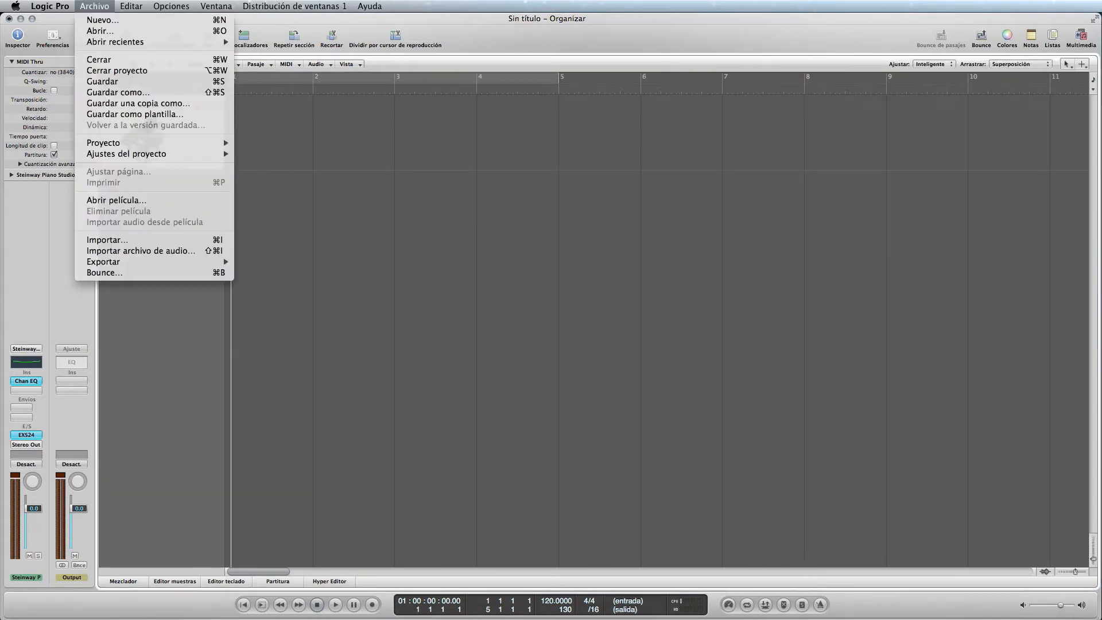
{"action": "mouse_move", "coordinate": [129, 146]}
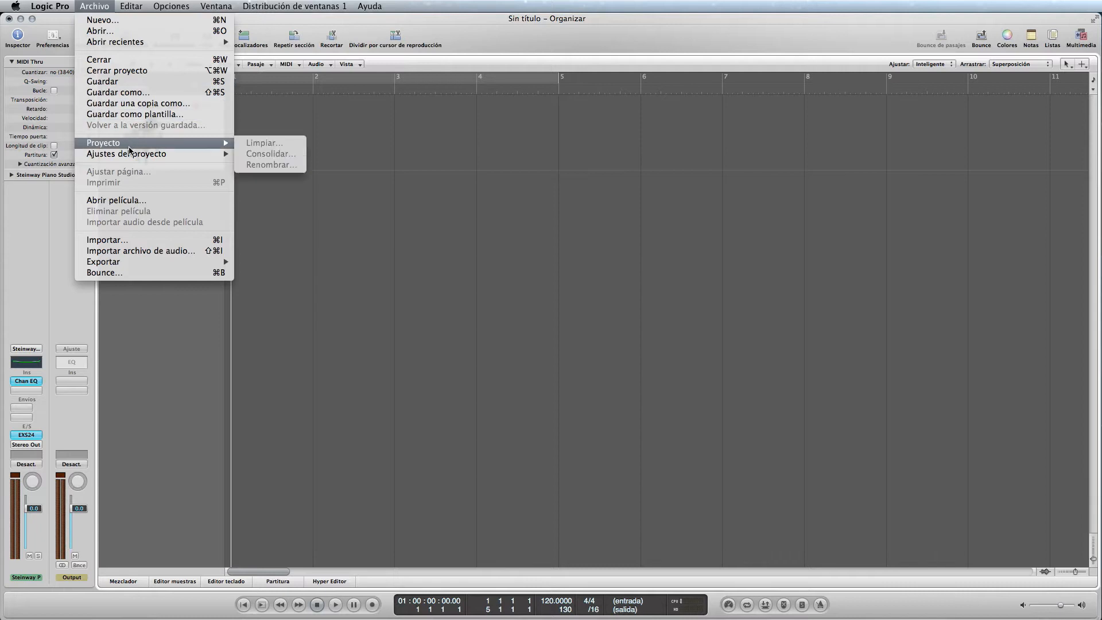
{"action": "left_click", "coordinate": [288, 164]}
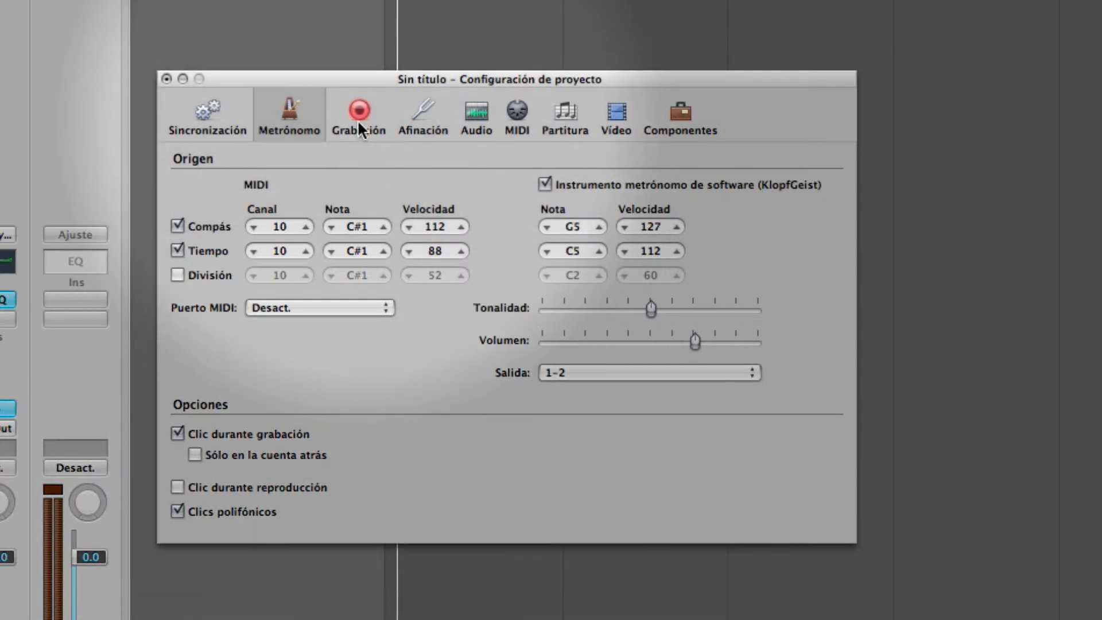
{"action": "left_click", "coordinate": [357, 118]}
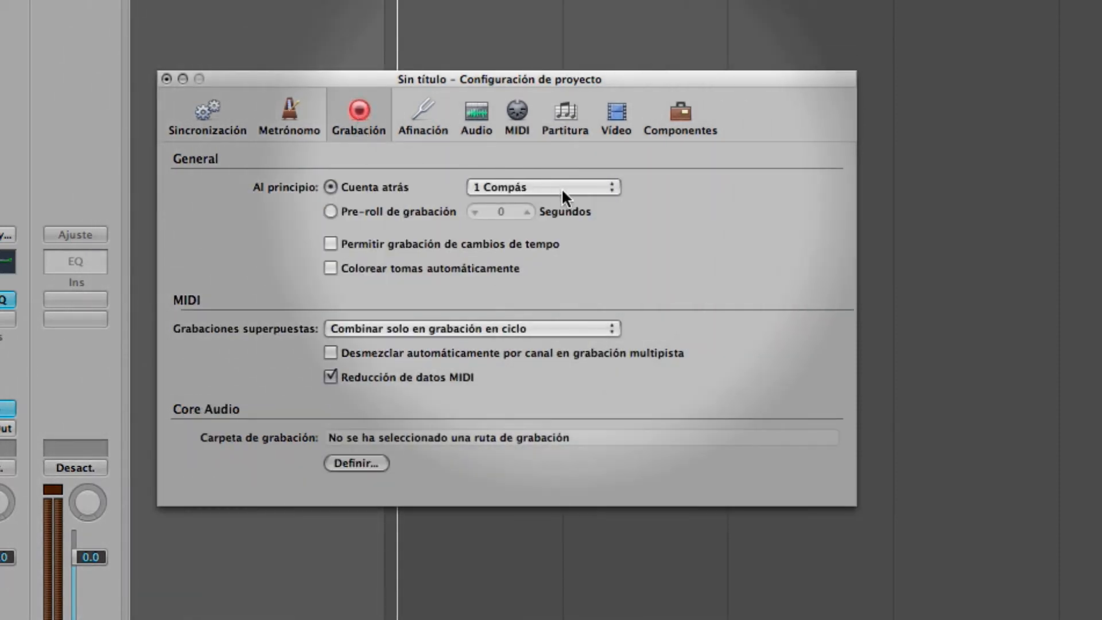
{"action": "left_click", "coordinate": [561, 188]}
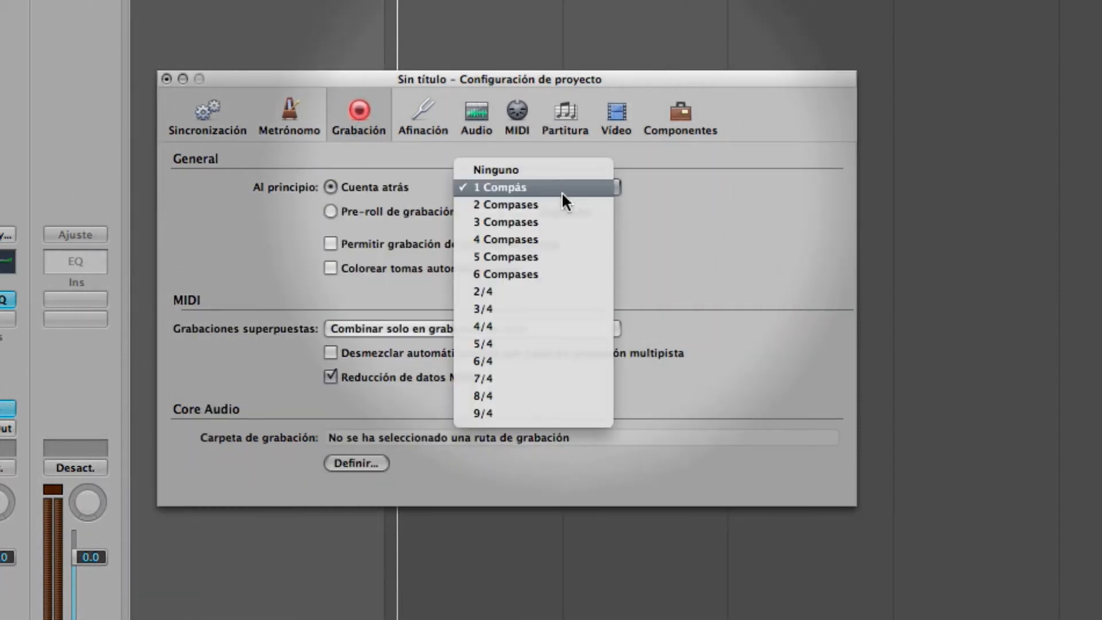
{"action": "left_click", "coordinate": [561, 205]}
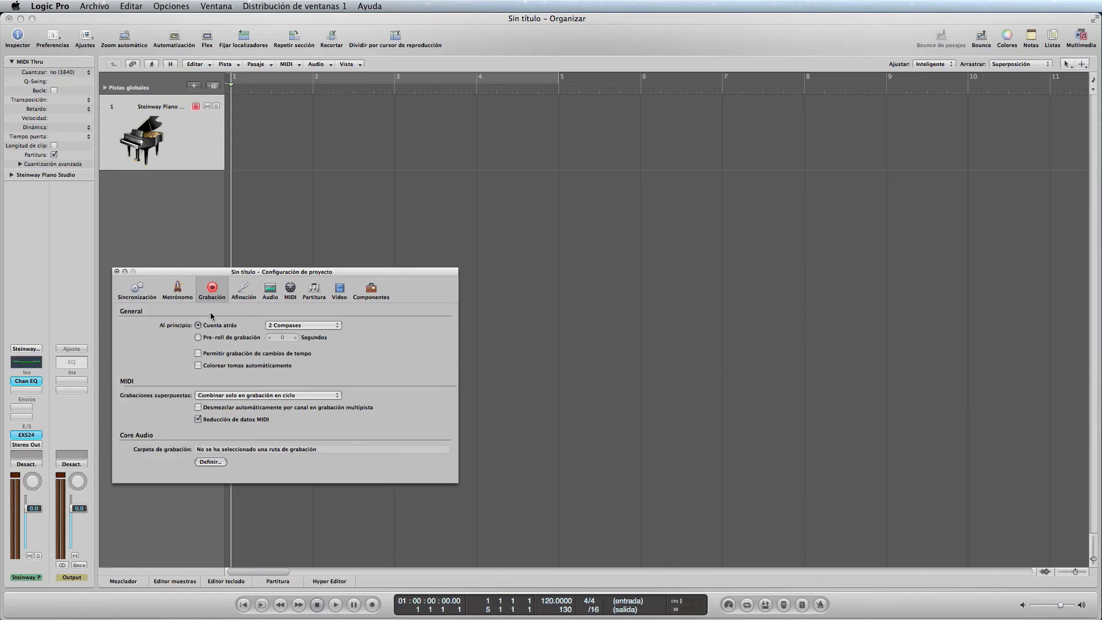
{"action": "left_click", "coordinate": [117, 272]}
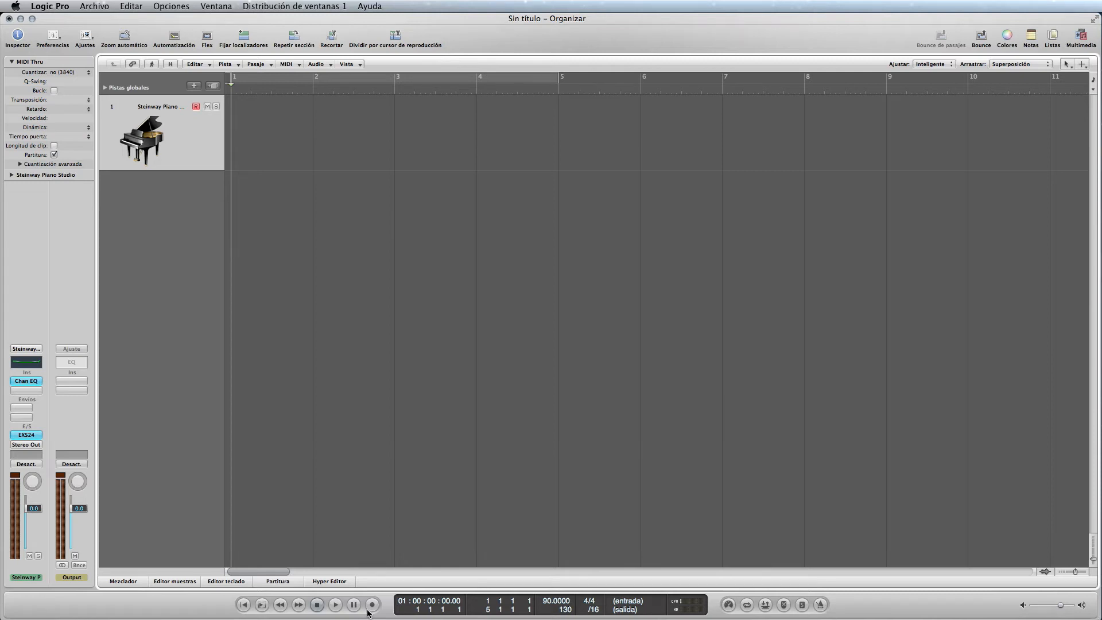
Record the first piano part over about four bars from bar 1, and return the playhead to the start
{"action": "left_click", "coordinate": [371, 607]}
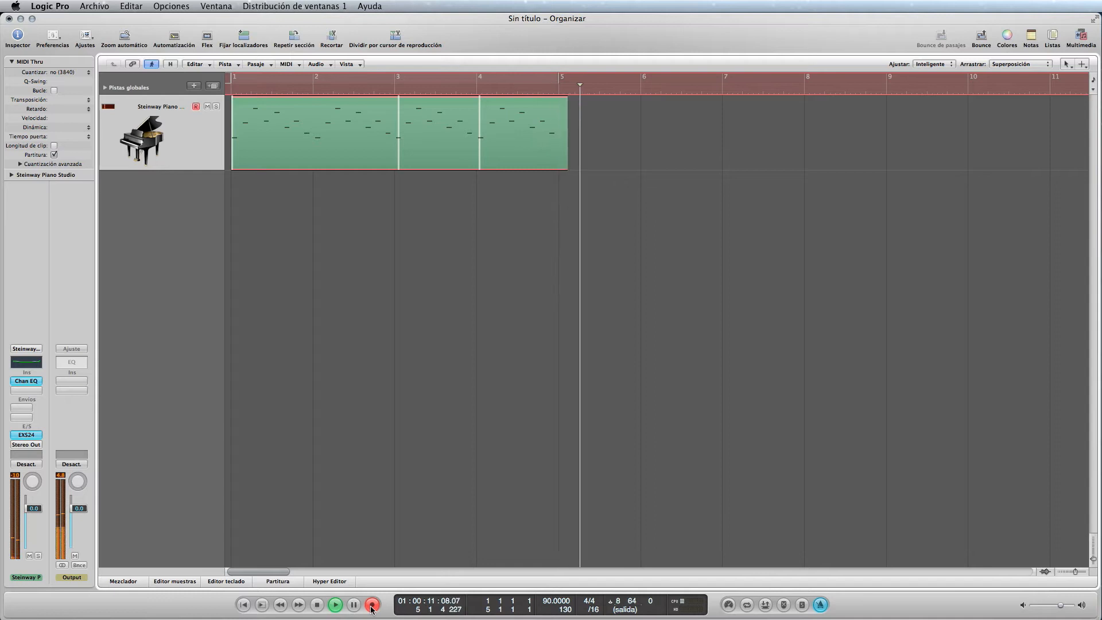
{"action": "left_click", "coordinate": [317, 604]}
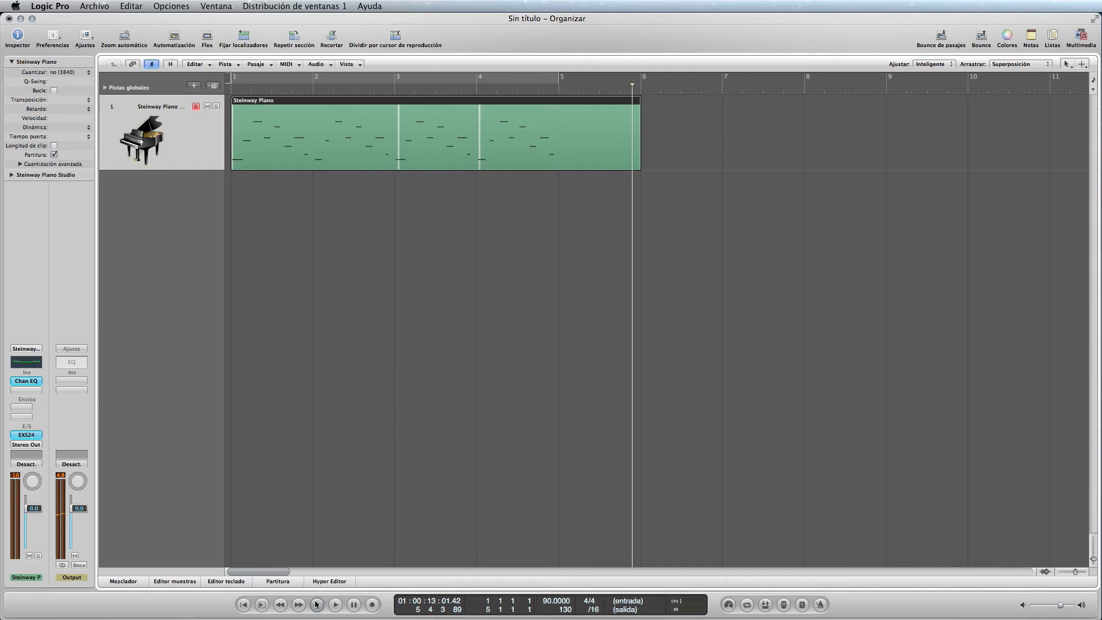
{"action": "left_click", "coordinate": [317, 604]}
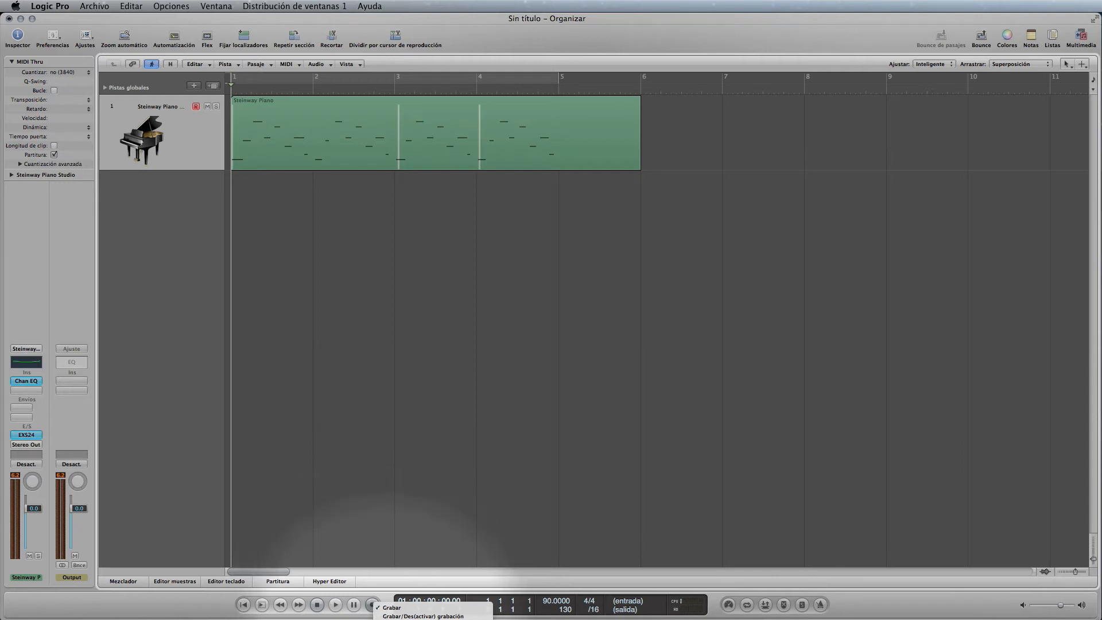
Set overlapping MIDI recordings to "Combinar con los pasajes seleccionados" in the project's recording settings
{"action": "left_click", "coordinate": [395, 619]}
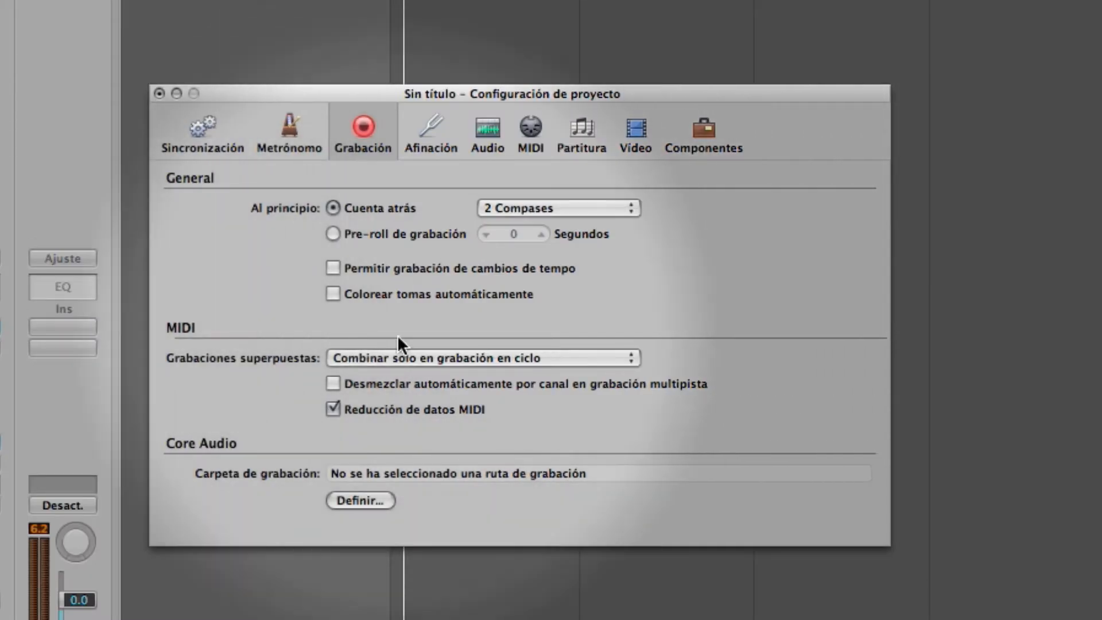
{"action": "left_click", "coordinate": [398, 354]}
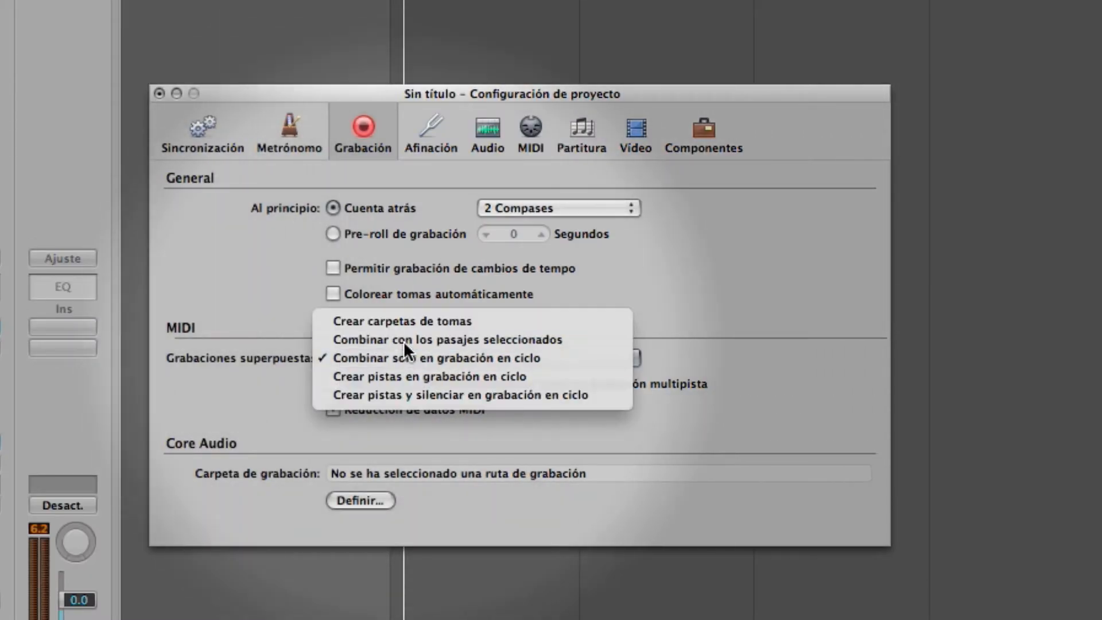
{"action": "left_click", "coordinate": [404, 341]}
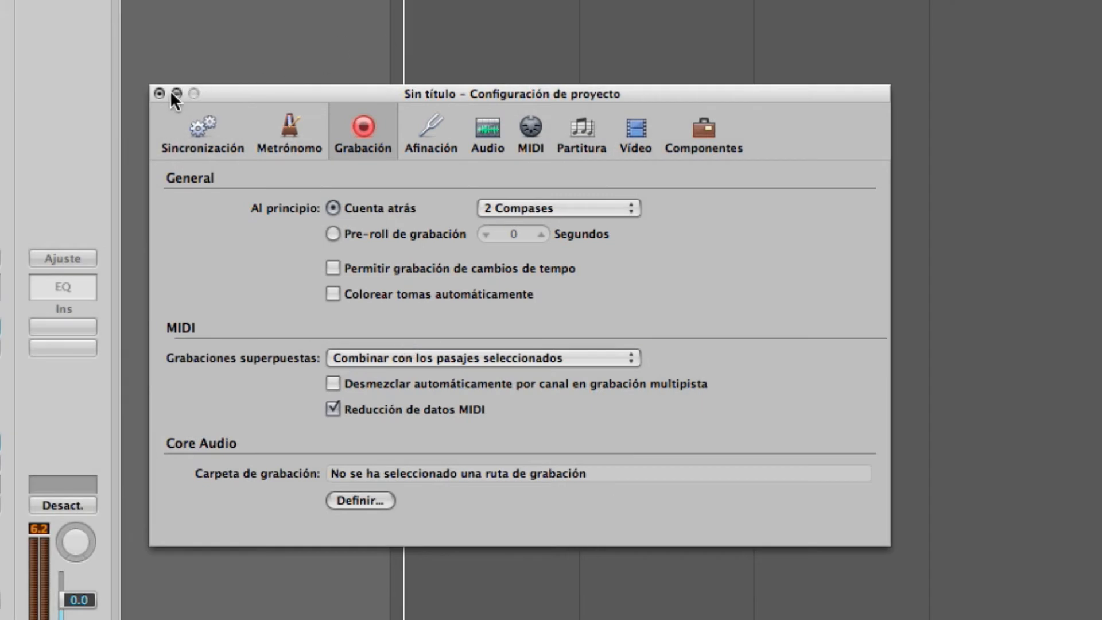
{"action": "left_click", "coordinate": [160, 94]}
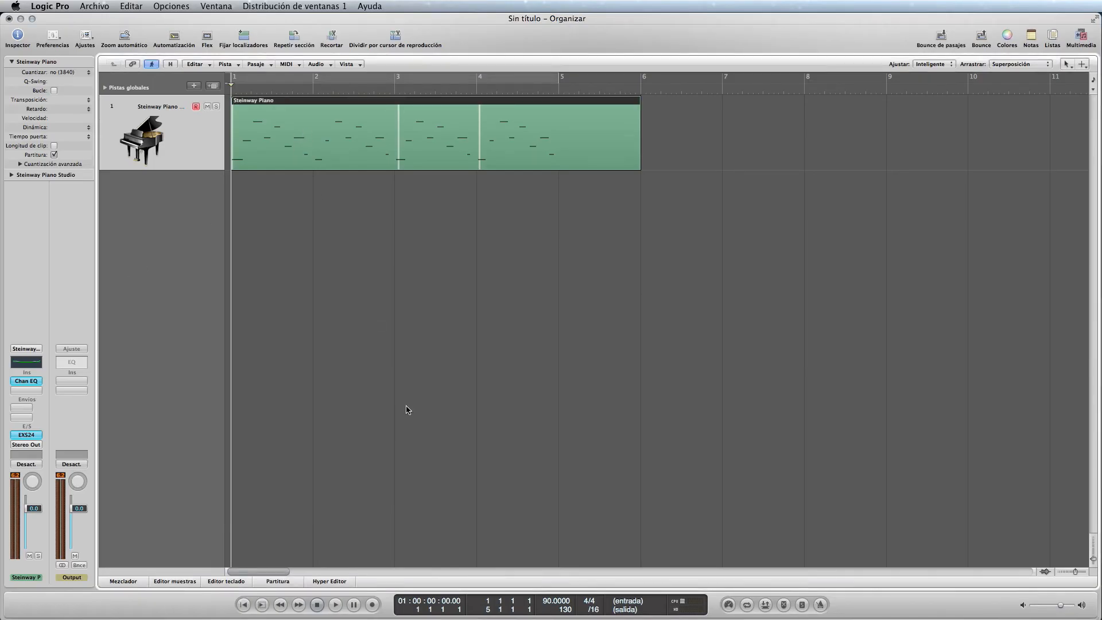
Record a second part from bar 1 into the selected piano region and play the region back from the start
{"action": "left_click", "coordinate": [373, 604]}
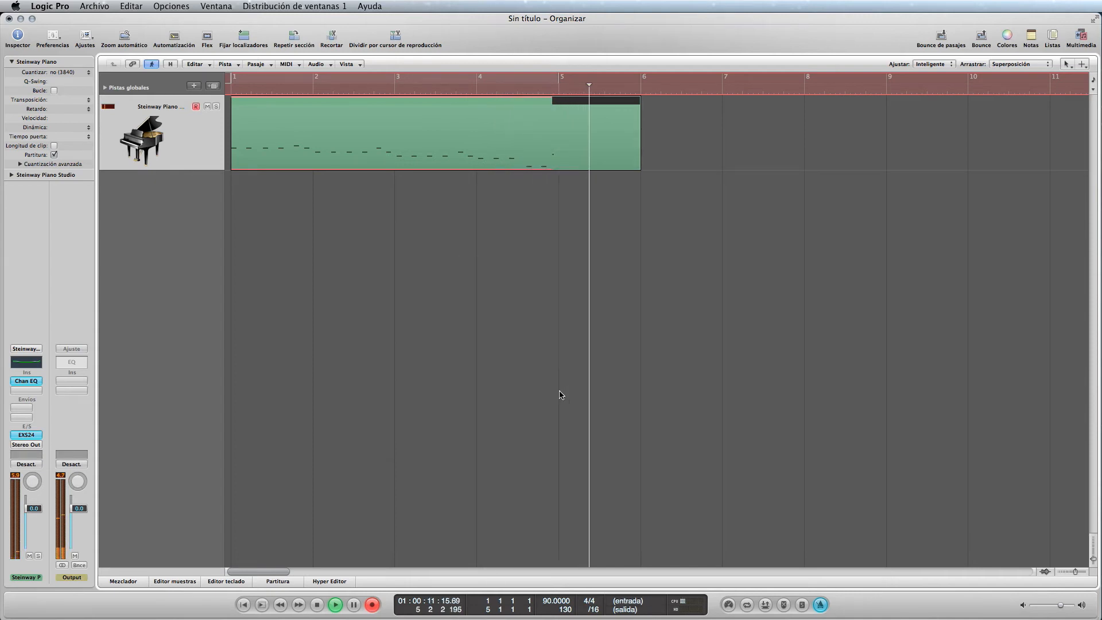
{"action": "key", "text": "space"}
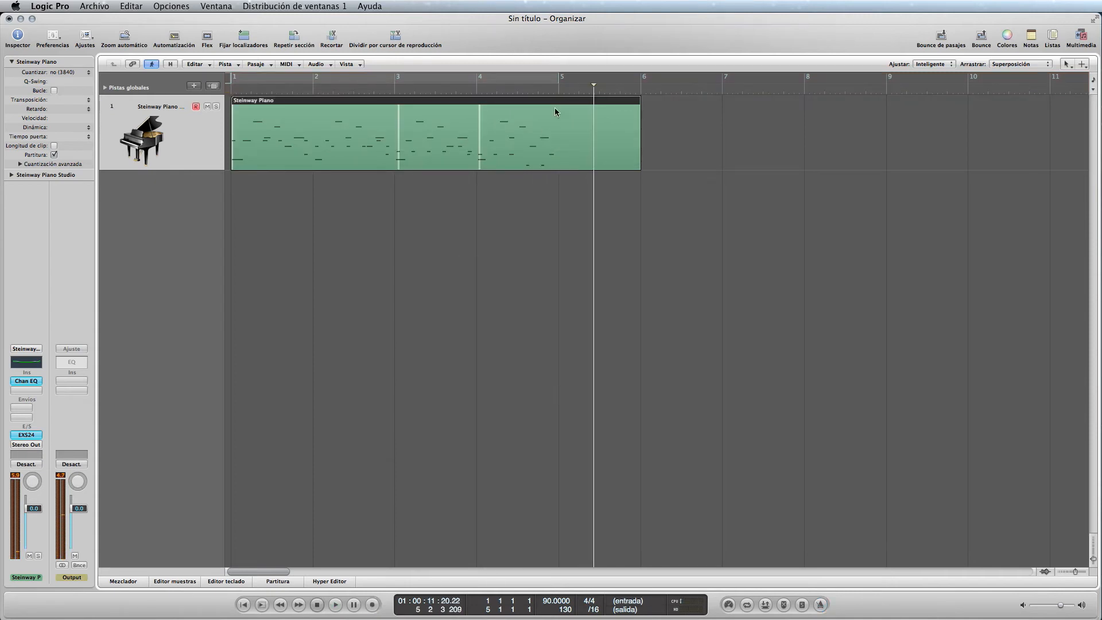
{"action": "key", "text": "Return"}
{"action": "key", "text": "space"}
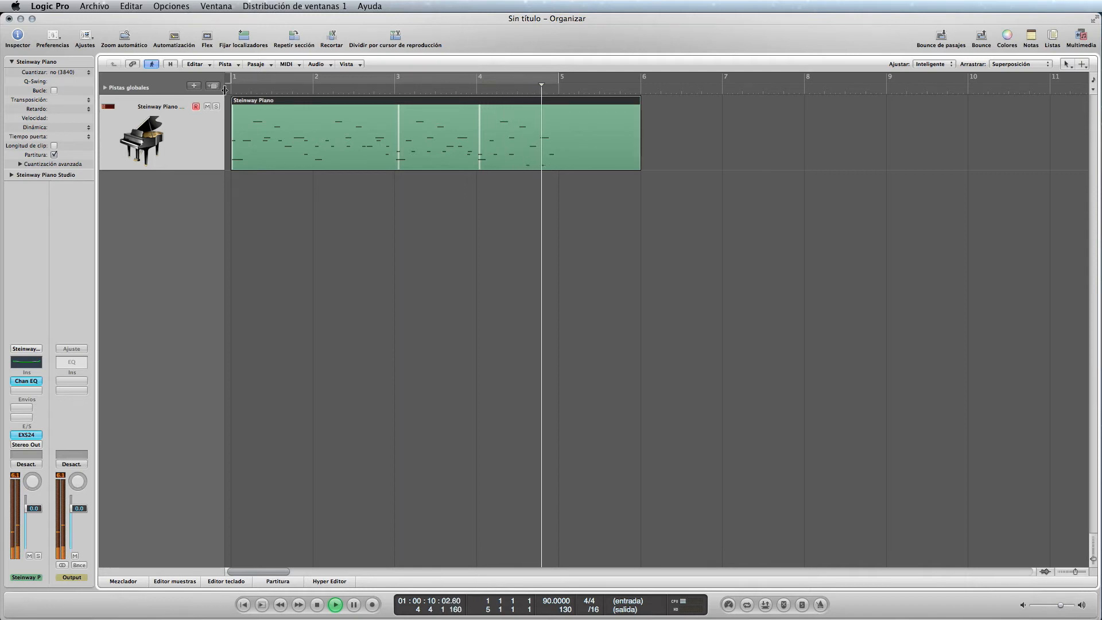
{"action": "key", "text": "space"}
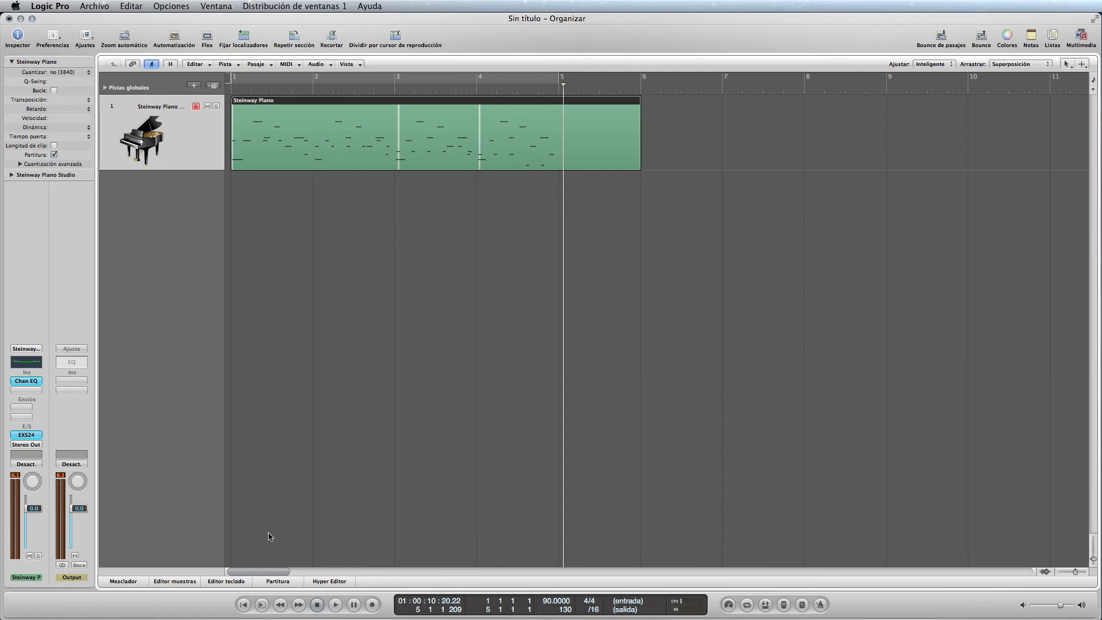
Open the piano region in an enlarged piano roll editor (Editor teclado) and select all its notes
{"action": "left_click", "coordinate": [241, 583]}
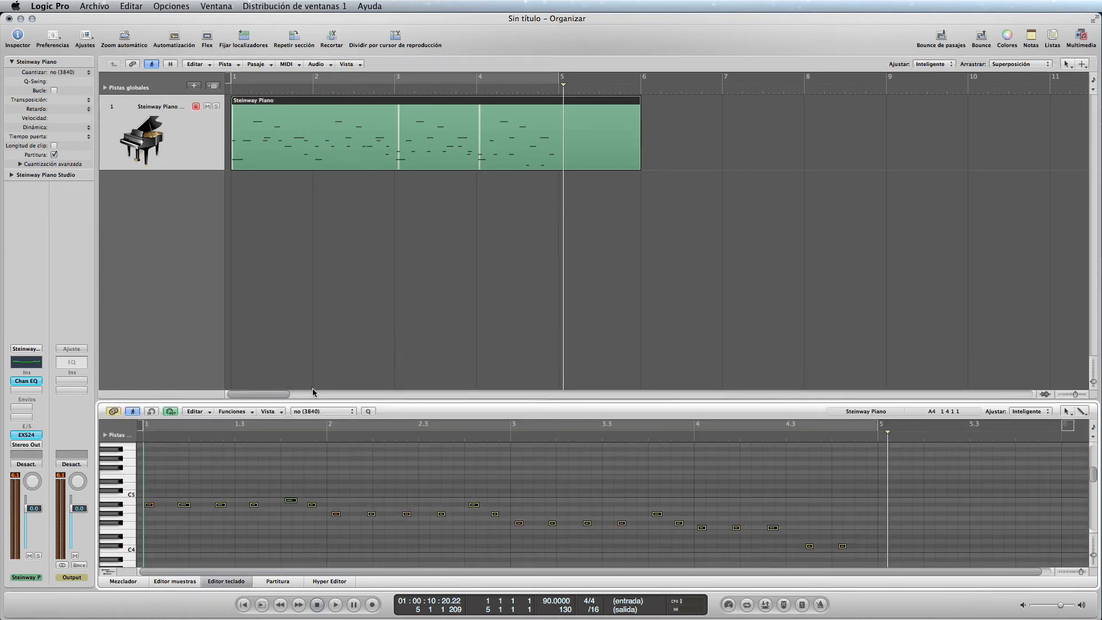
{"action": "left_click_drag", "start_coordinate": [312, 399], "coordinate": [314, 242]}
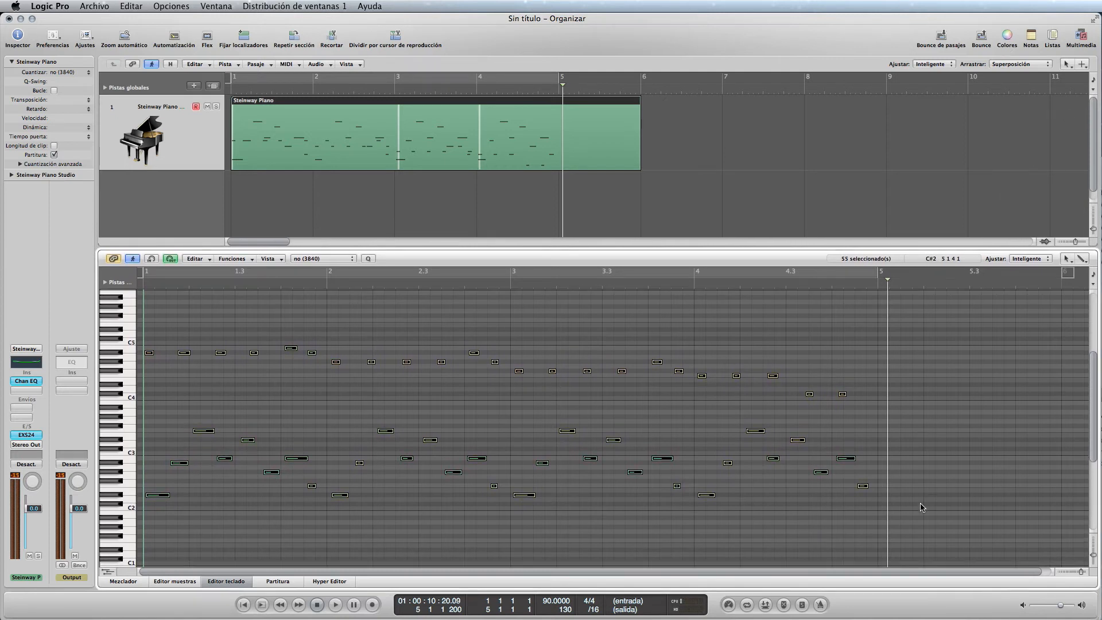
{"action": "left_click", "coordinate": [918, 523]}
{"action": "key", "text": "super+a"}
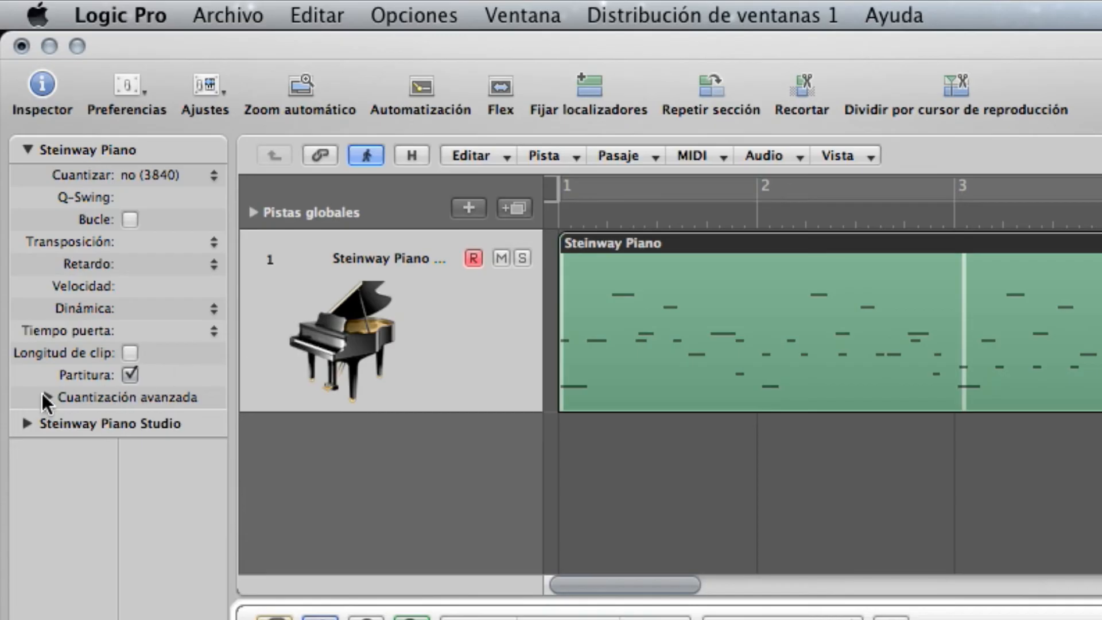
Set Q-Intensidad in the piano region's advanced quantization parameters to 70%
{"action": "left_click", "coordinate": [47, 397]}
{"action": "double_click", "coordinate": [137, 419]}
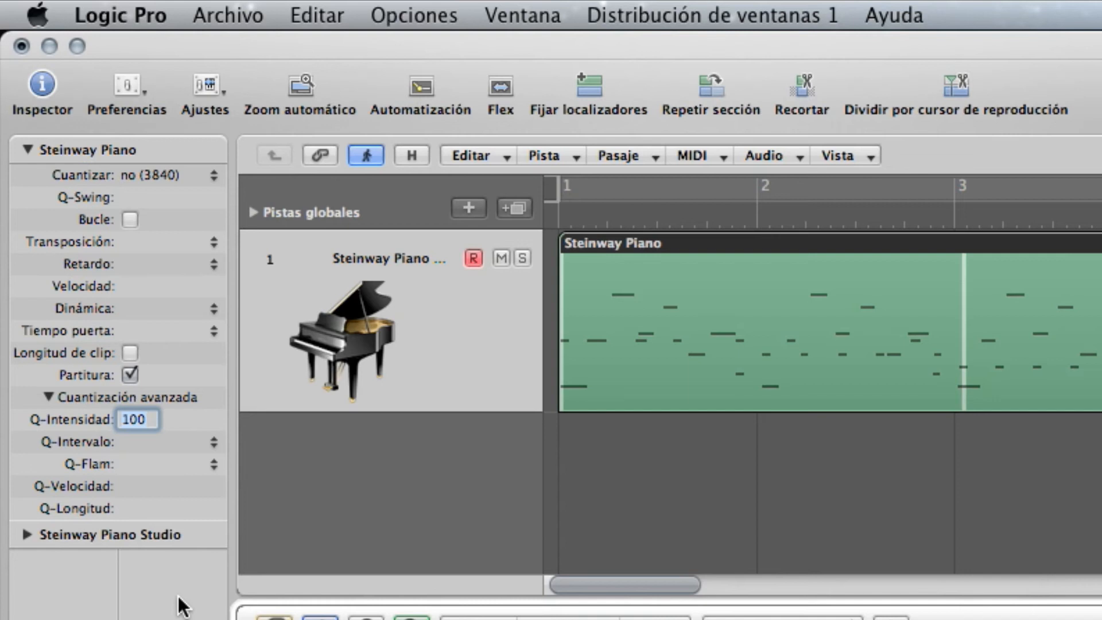
{"action": "type", "text": "70"}
{"action": "key", "text": "Return"}
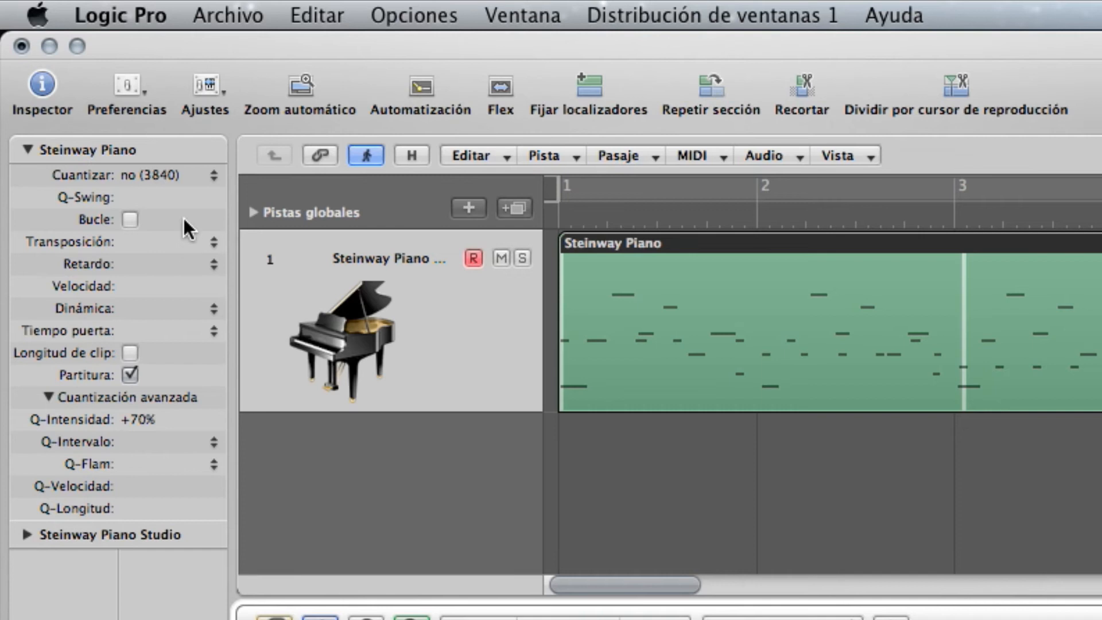
Quantize the piano region to Semicorchea and play it back from the start
{"action": "left_click", "coordinate": [185, 175]}
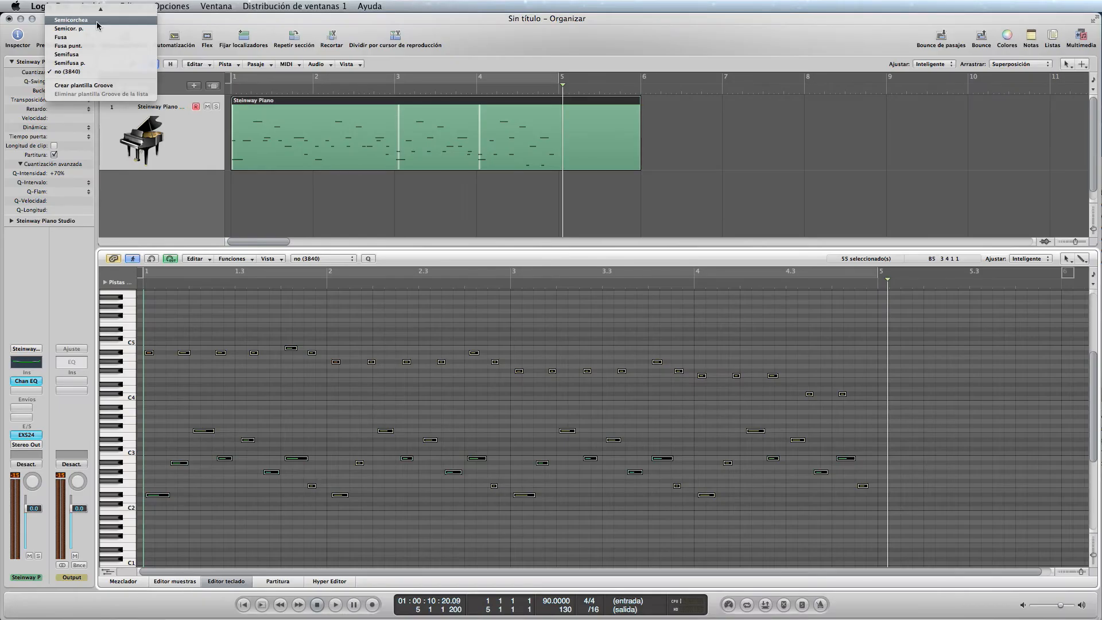
{"action": "left_click", "coordinate": [98, 22]}
{"action": "key", "text": "Return"}
{"action": "key", "text": "space"}
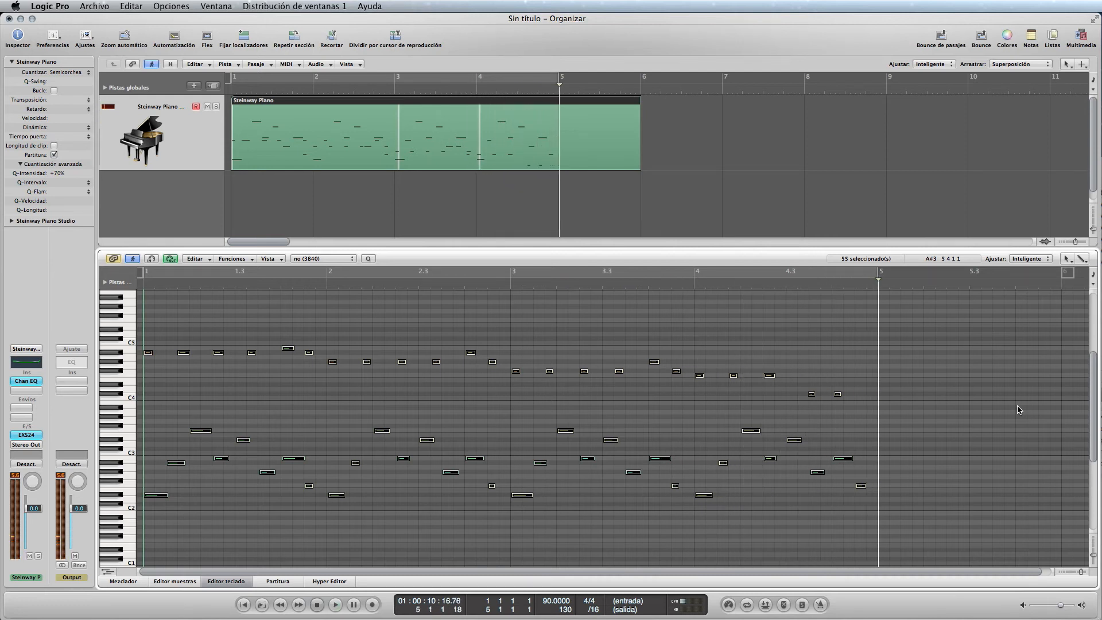
Move the first of the last two upper notes in bar 4 slightly earlier
{"action": "left_click_drag", "start_coordinate": [820, 408], "coordinate": [801, 384]}
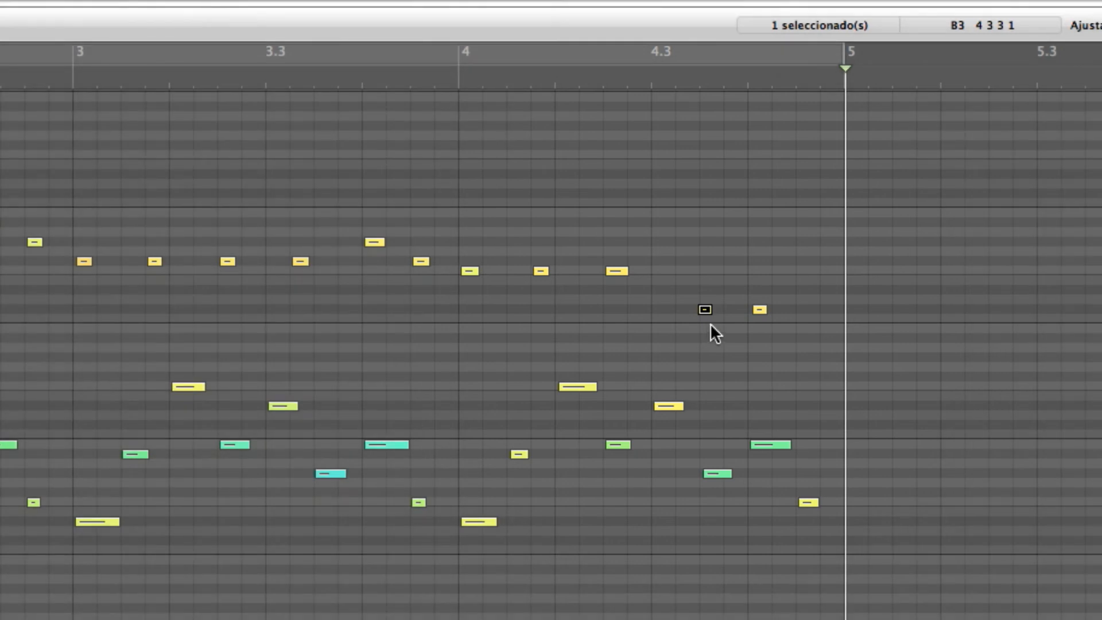
{"action": "left_click_drag", "start_coordinate": [707, 312], "coordinate": [691, 315]}
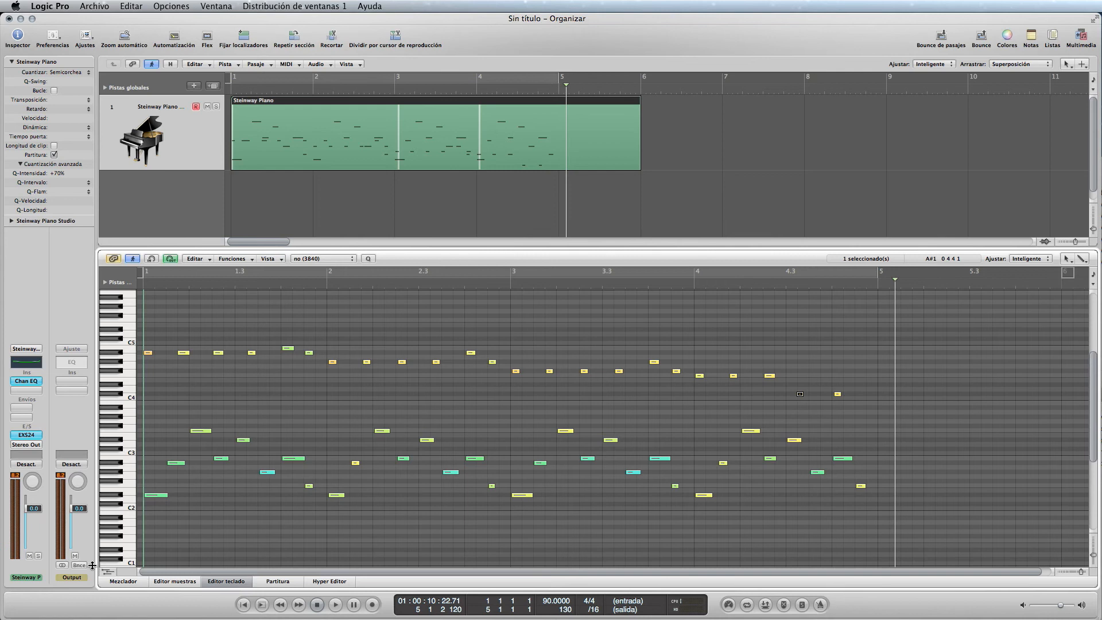
Show the Hyper Draw area below the notes and add a sustain node at 127 just after bar 2
{"action": "left_click", "coordinate": [108, 571]}
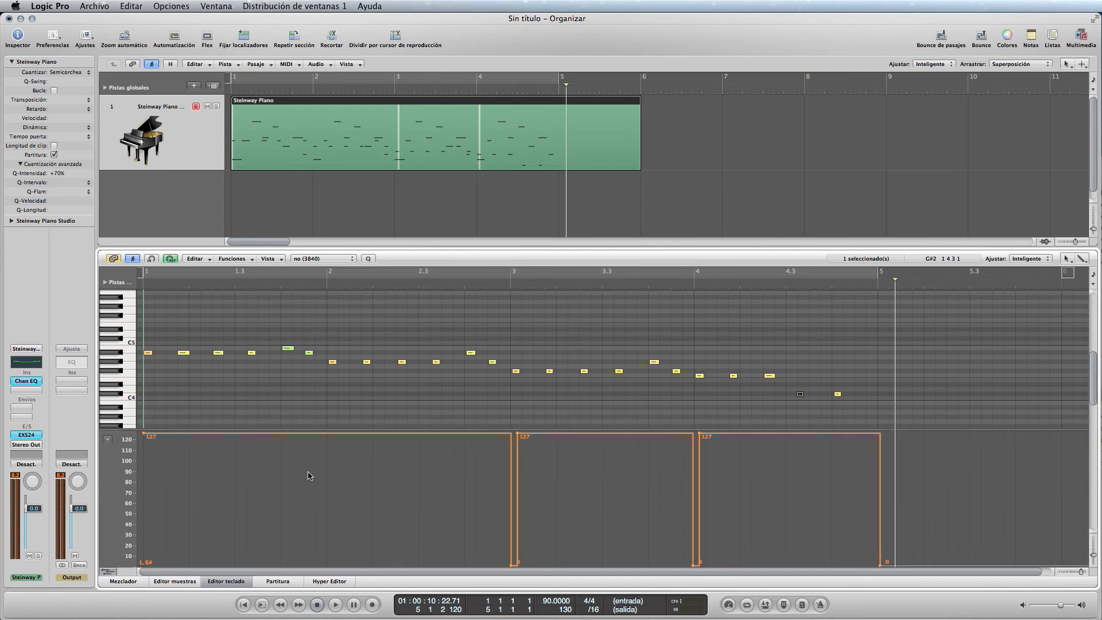
{"action": "scroll", "coordinate": [322, 380], "scroll_direction": "down", "scroll_amount": 4}
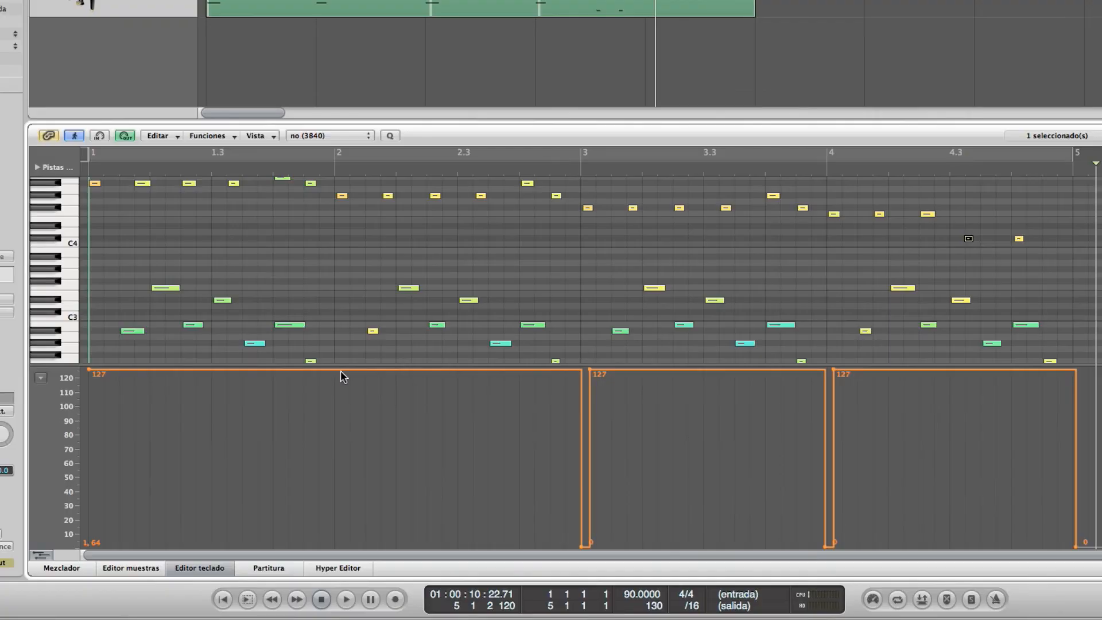
{"action": "left_click", "coordinate": [345, 370]}
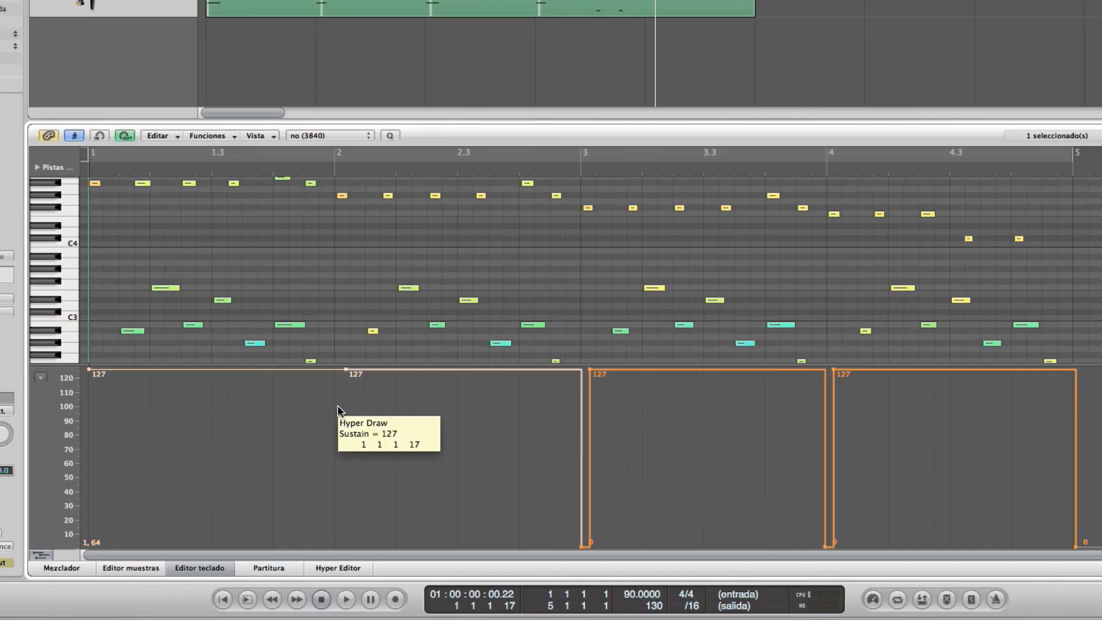
Add a sustain node just before bar 2 and lower the node at the bar line to 0, creating a brief pedal release
{"action": "left_click", "coordinate": [332, 370]}
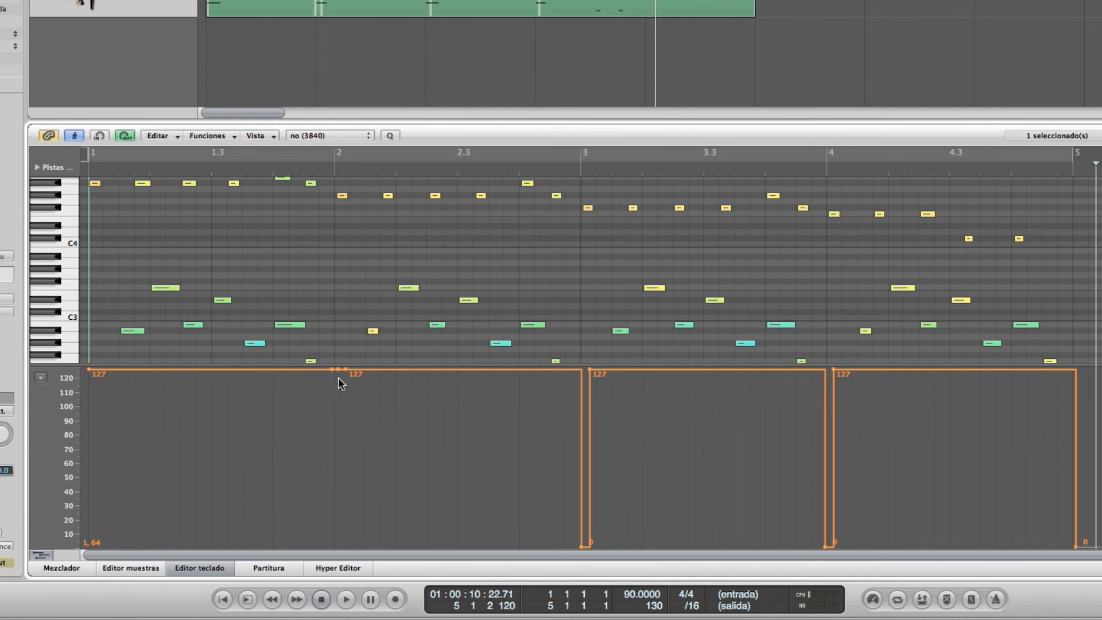
{"action": "left_click_drag", "start_coordinate": [338, 370], "coordinate": [339, 551]}
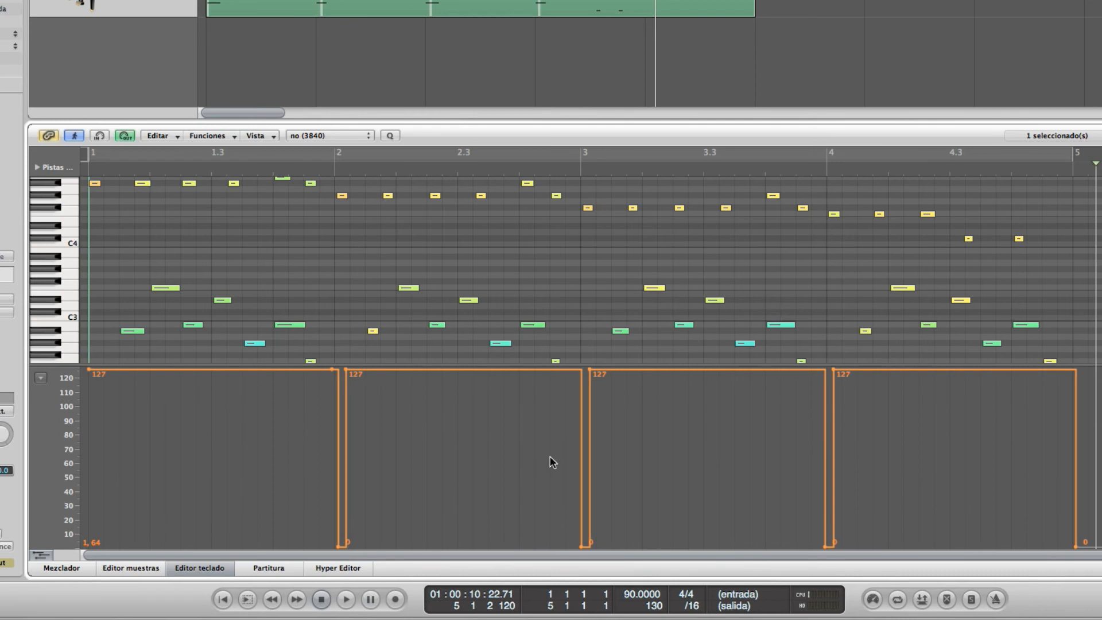
Switch Hyper Draw to Velocidad de nota and raise the velocity of the last upper note in bar 4 to about 116
{"action": "left_click", "coordinate": [41, 378]}
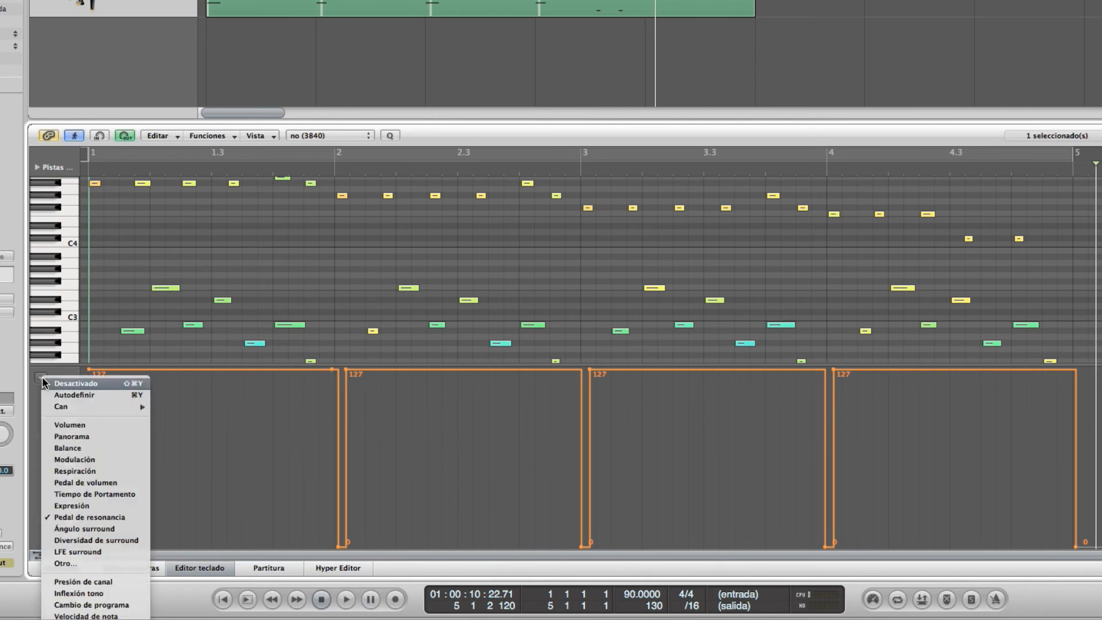
{"action": "left_click", "coordinate": [105, 616]}
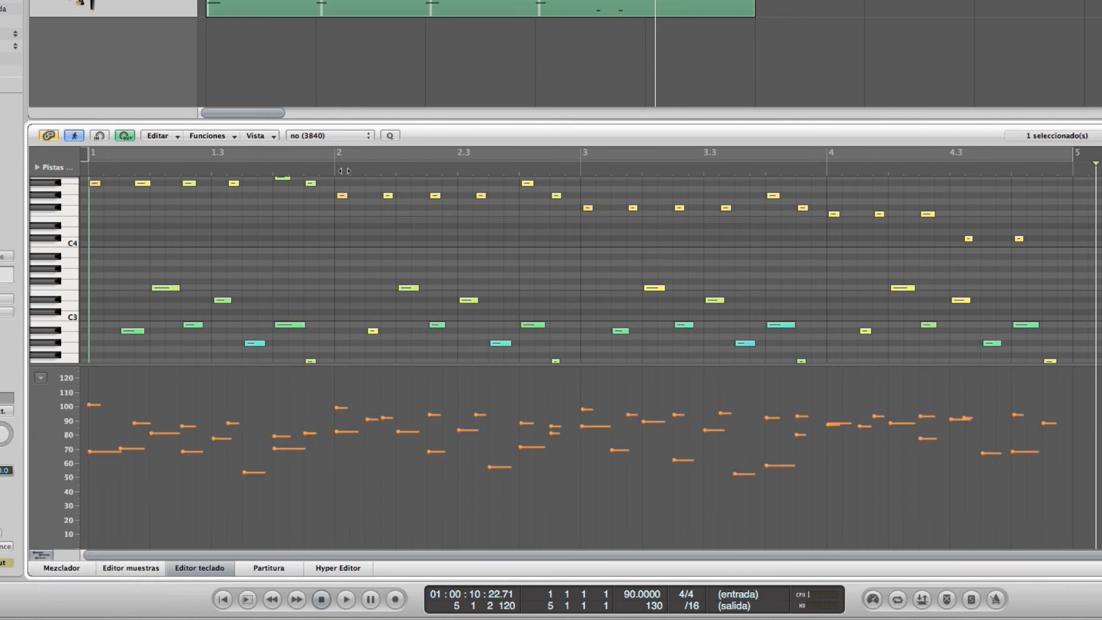
{"action": "left_click_drag", "start_coordinate": [344, 170], "coordinate": [345, 171]}
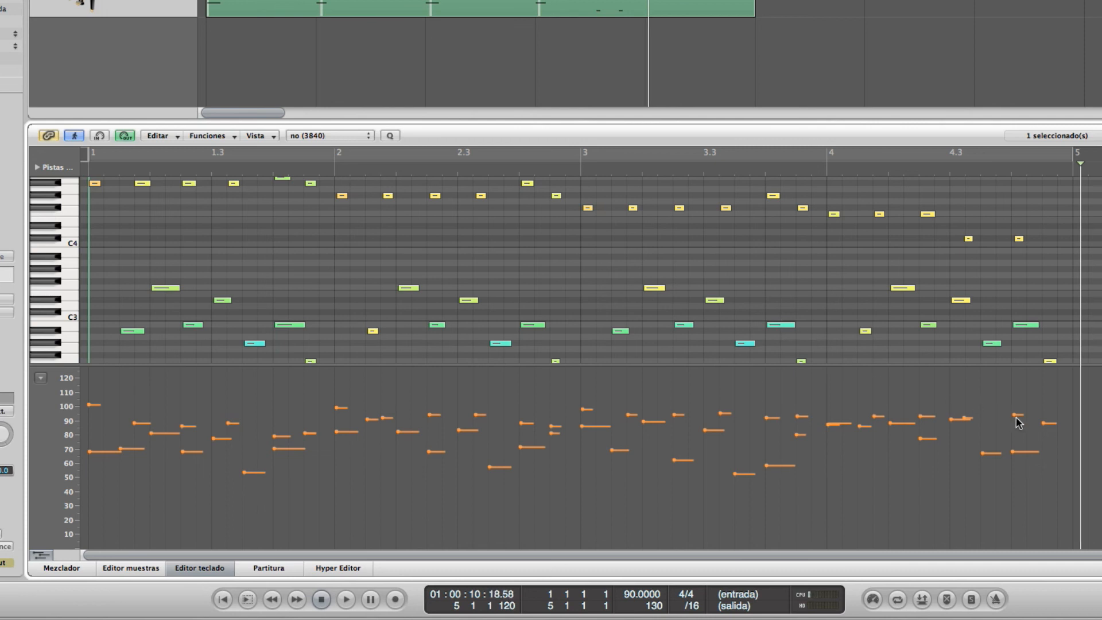
{"action": "mouse_move", "coordinate": [1016, 417]}
{"action": "left_mouse_down"}
{"action": "mouse_move", "coordinate": [1034, 417]}
{"action": "mouse_move", "coordinate": [1035, 386]}
{"action": "left_mouse_up"}
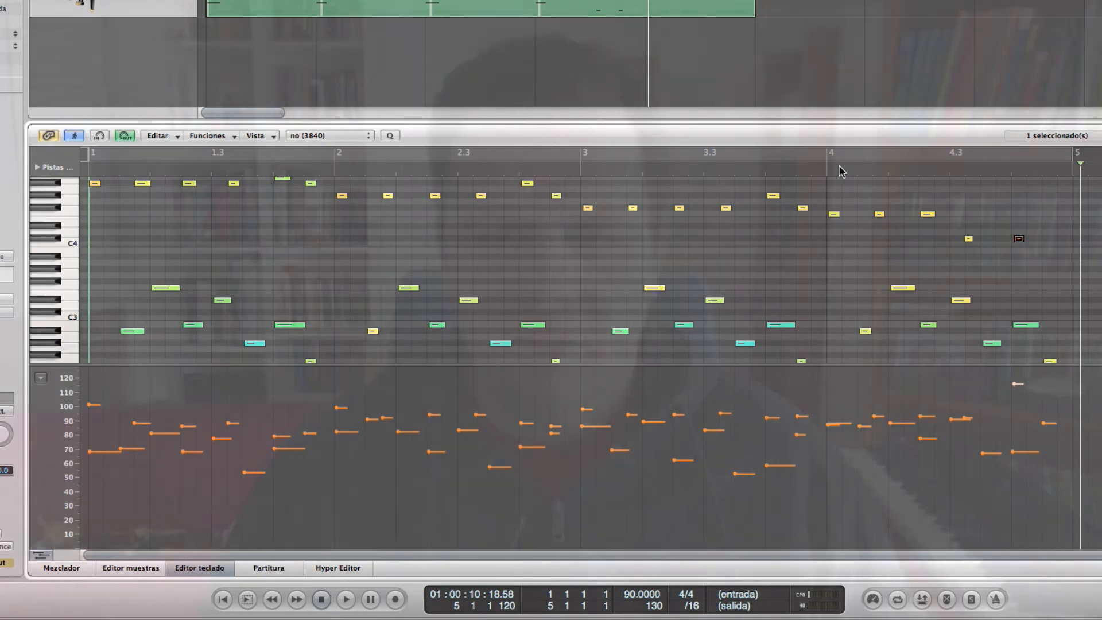